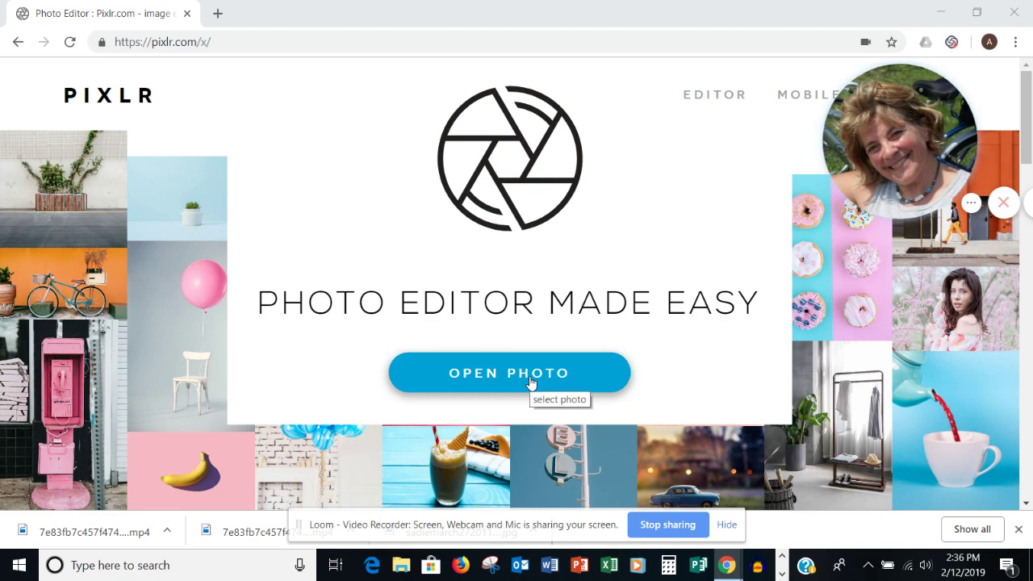
- Open the photo sadiemarch272011.jpg from the demo pictures folder for editing
click(531, 380)
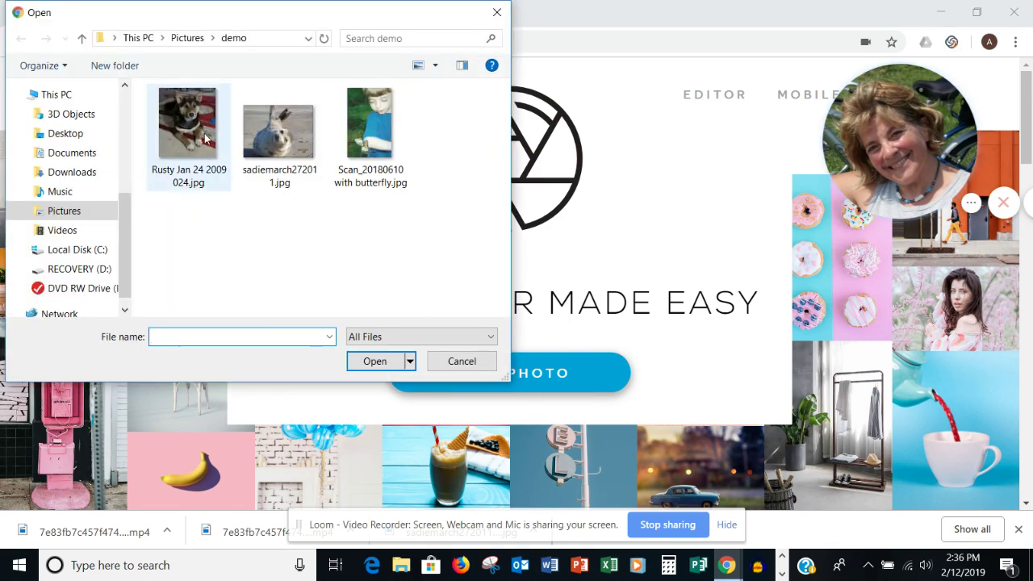
click(279, 129)
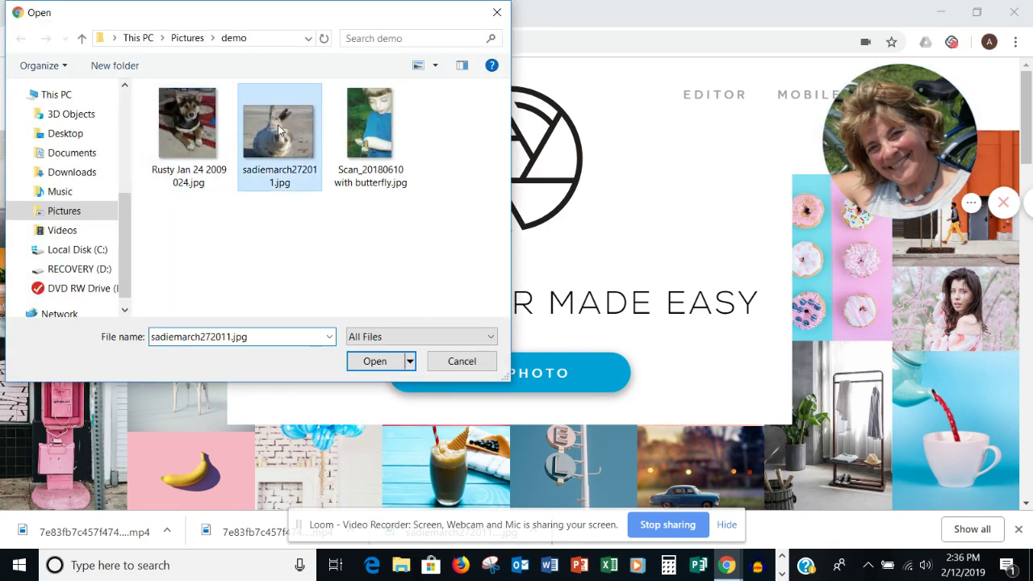
click(379, 367)
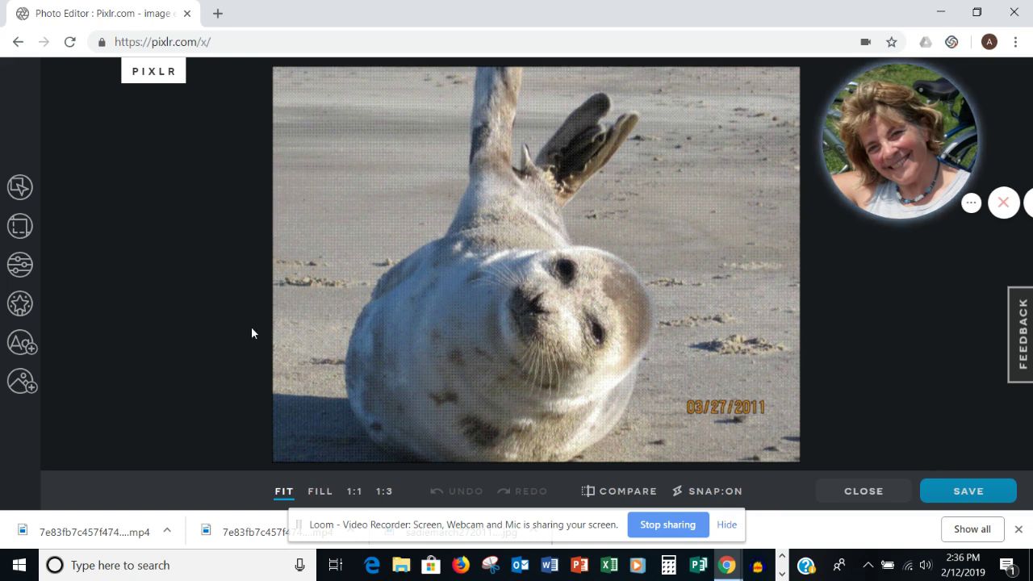
- Crop both sides of the photo to a width of about 662 at full height, cutting off the date stamp
click(20, 226)
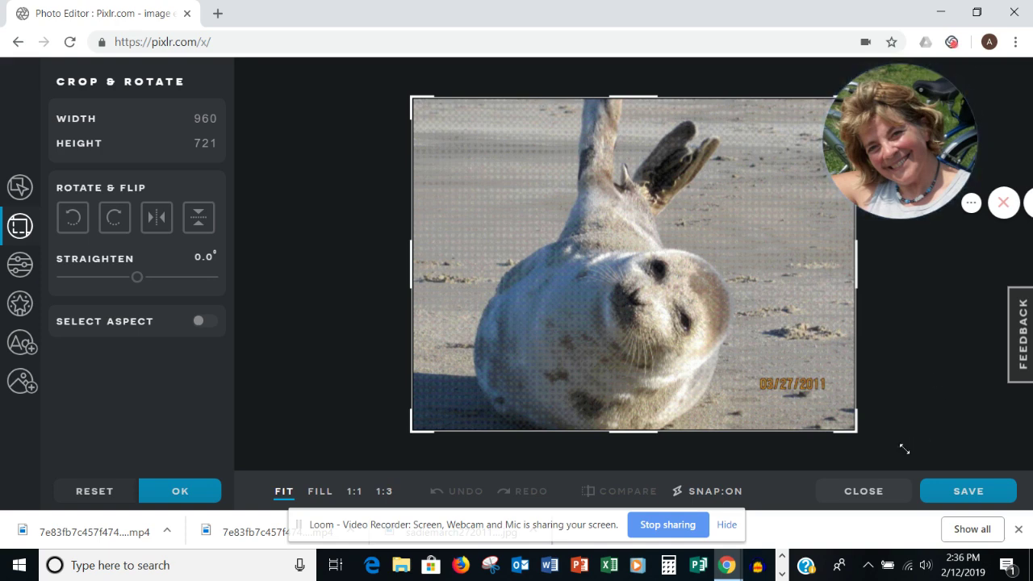
drag(856, 434, 755, 454)
drag(413, 431, 451, 435)
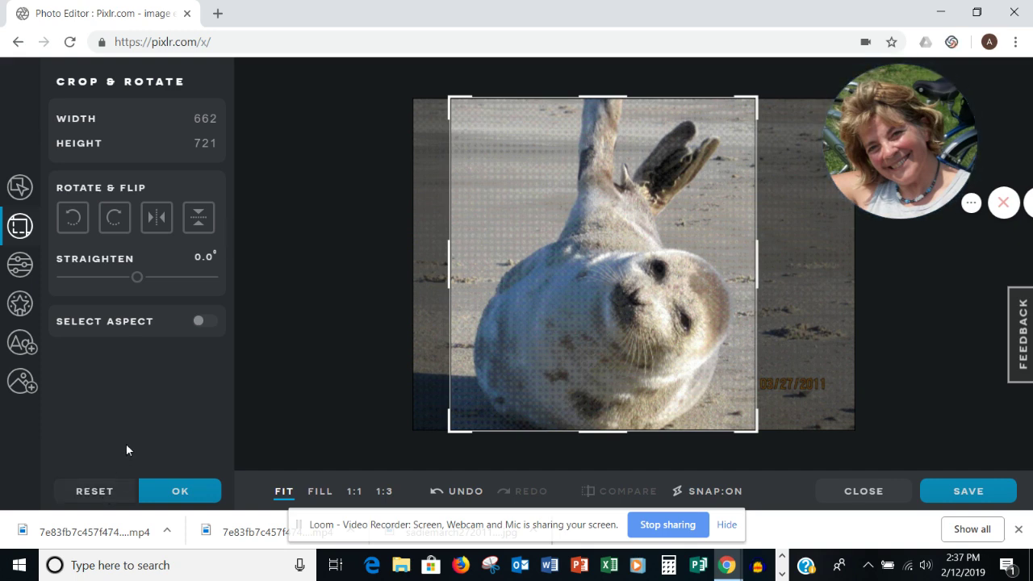
click(181, 492)
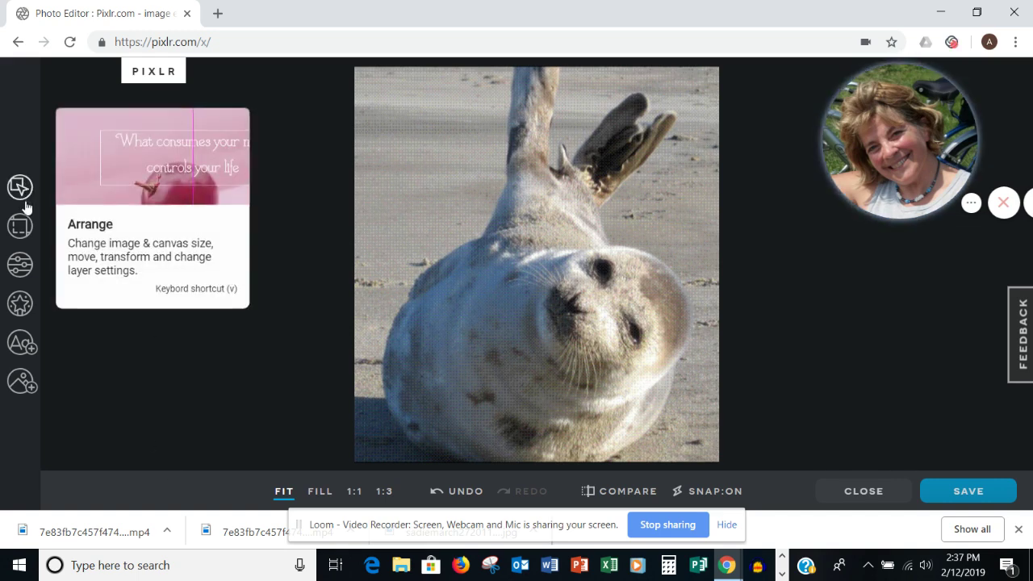
- Apply a scene vignette of about 89 to darken the edges of the cropped photo
click(22, 273)
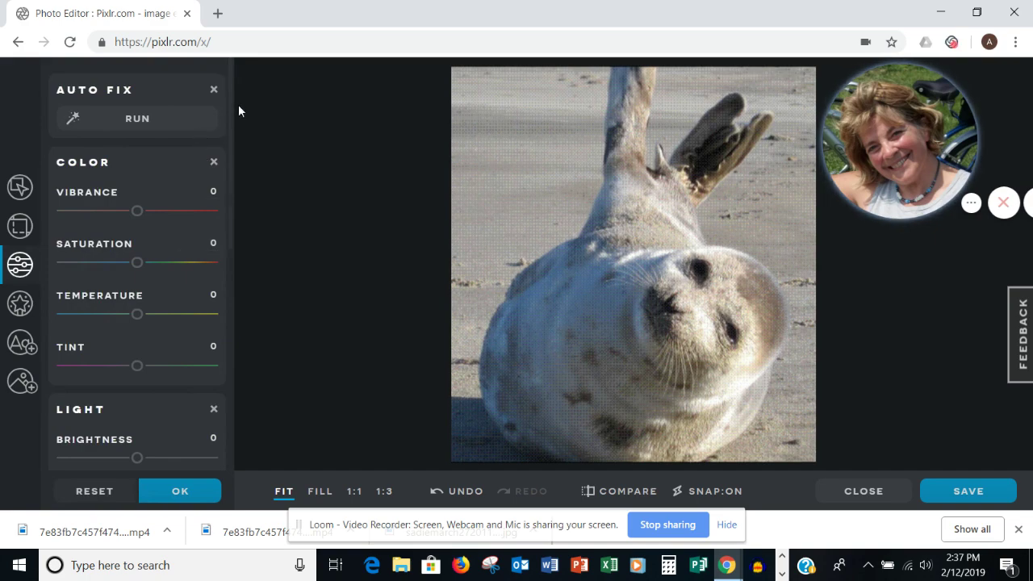
drag(232, 106, 233, 361)
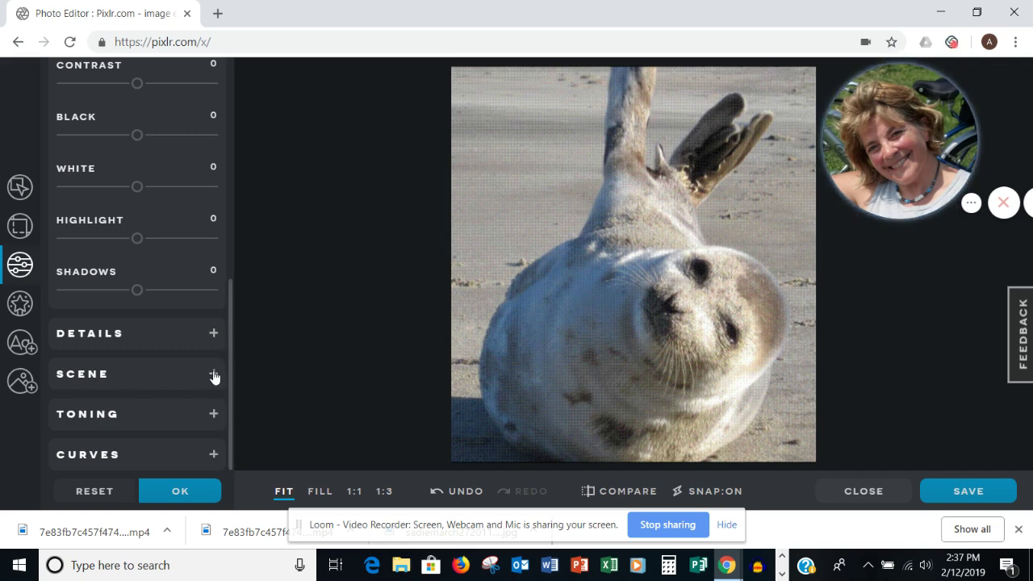
click(214, 375)
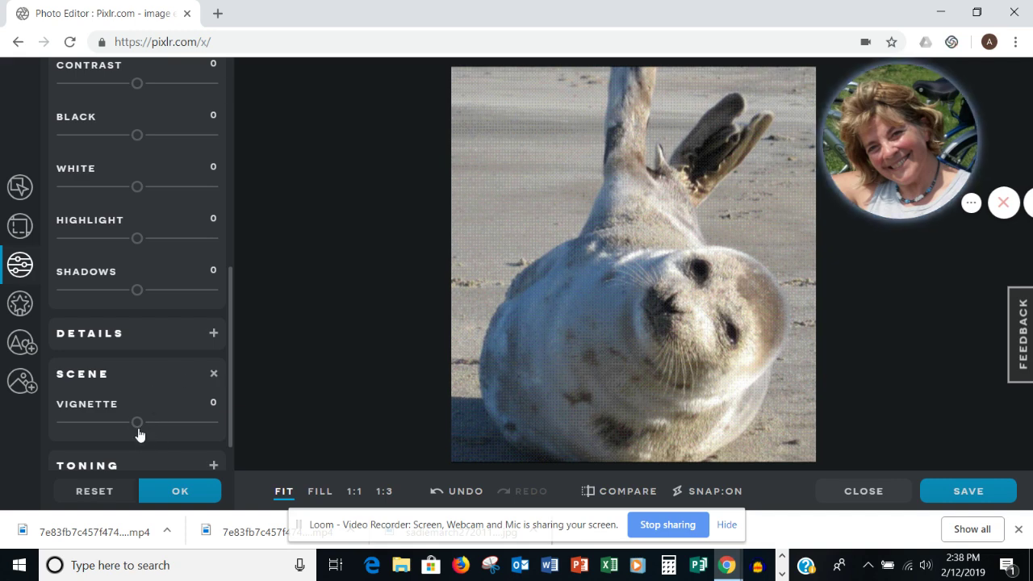
drag(138, 425, 205, 420)
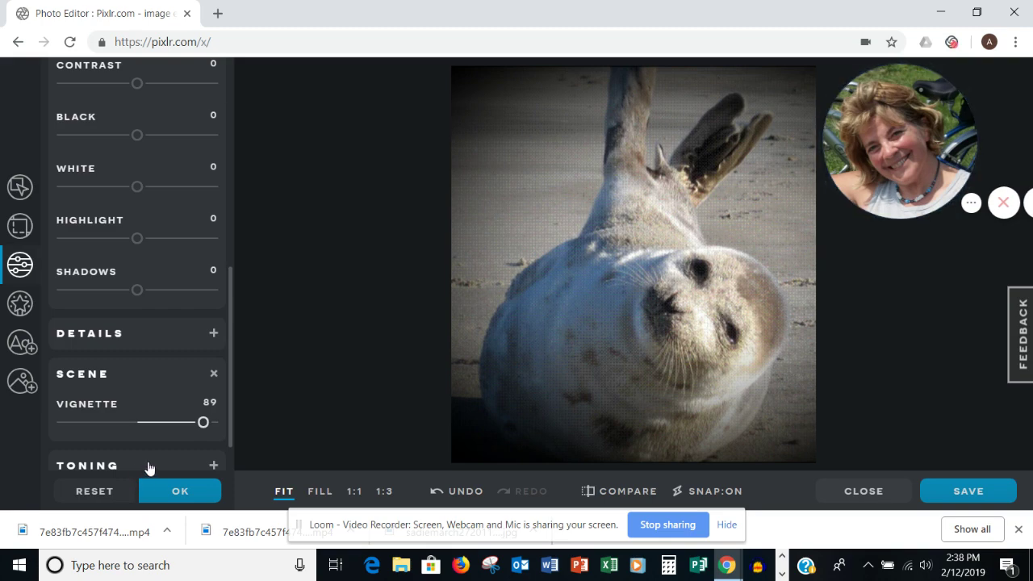
click(179, 492)
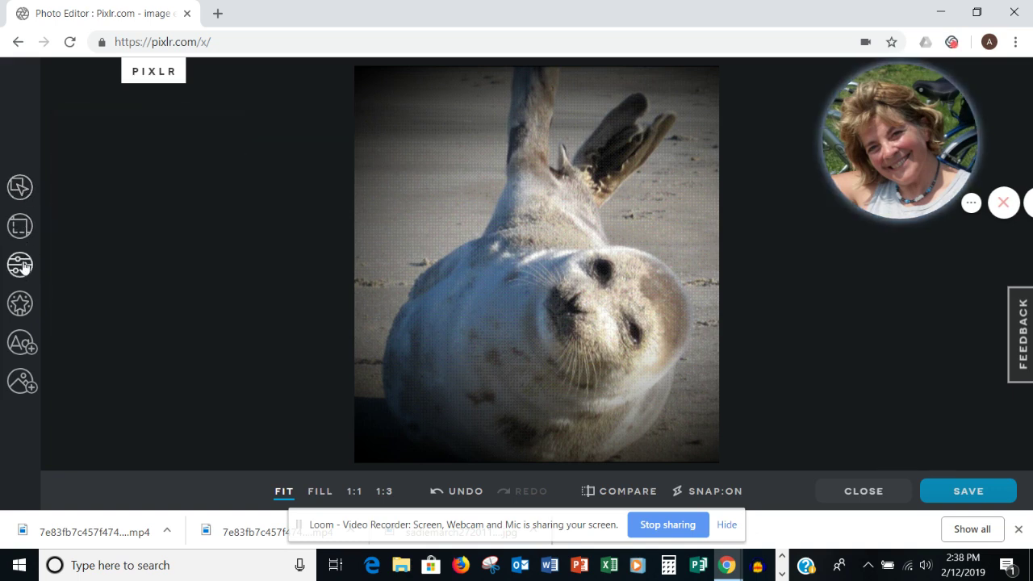
- Add a new text layer and replace its sample text with "Sadie" and "the Seal" on two lines
click(21, 344)
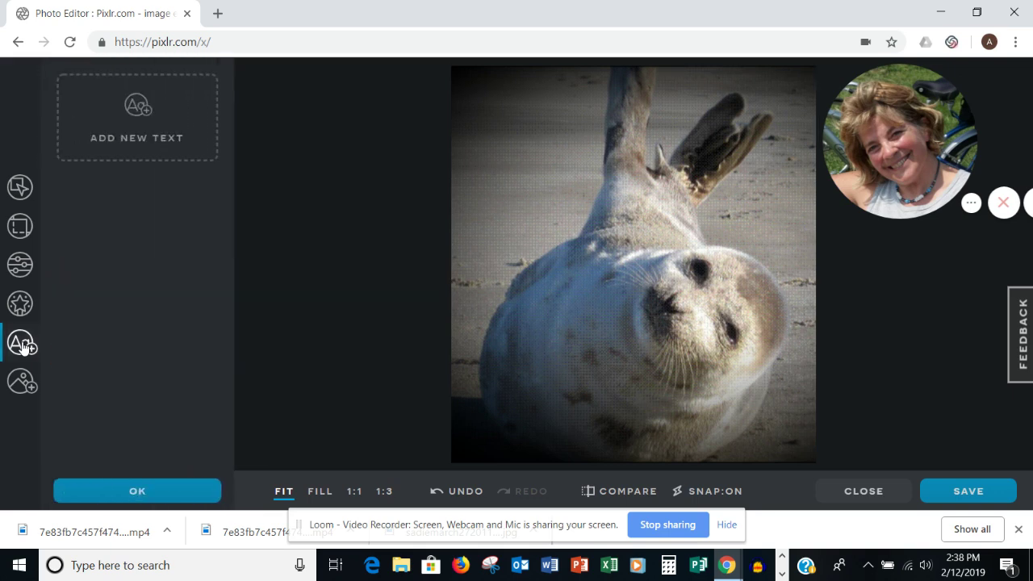
click(154, 138)
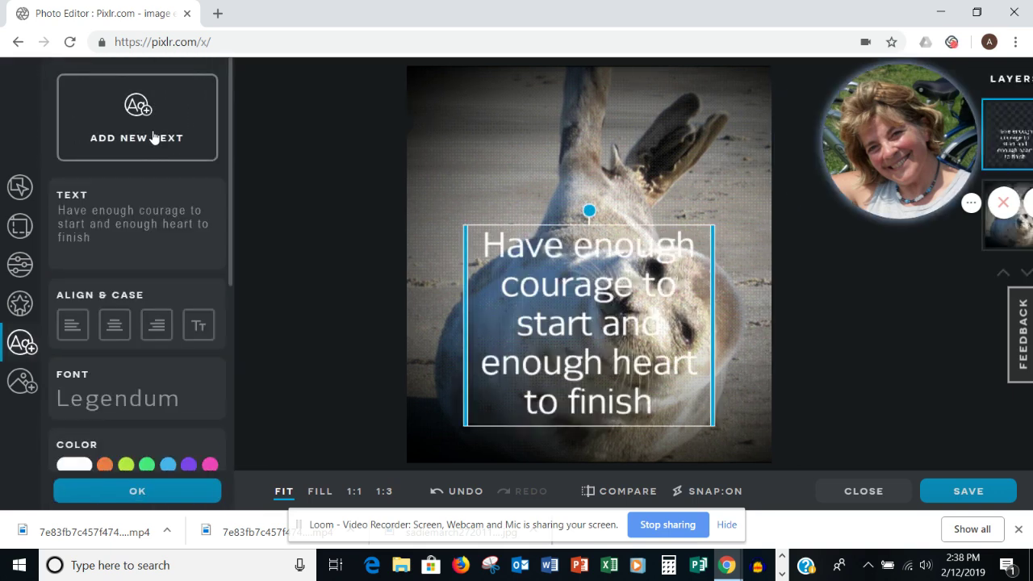
click(95, 238)
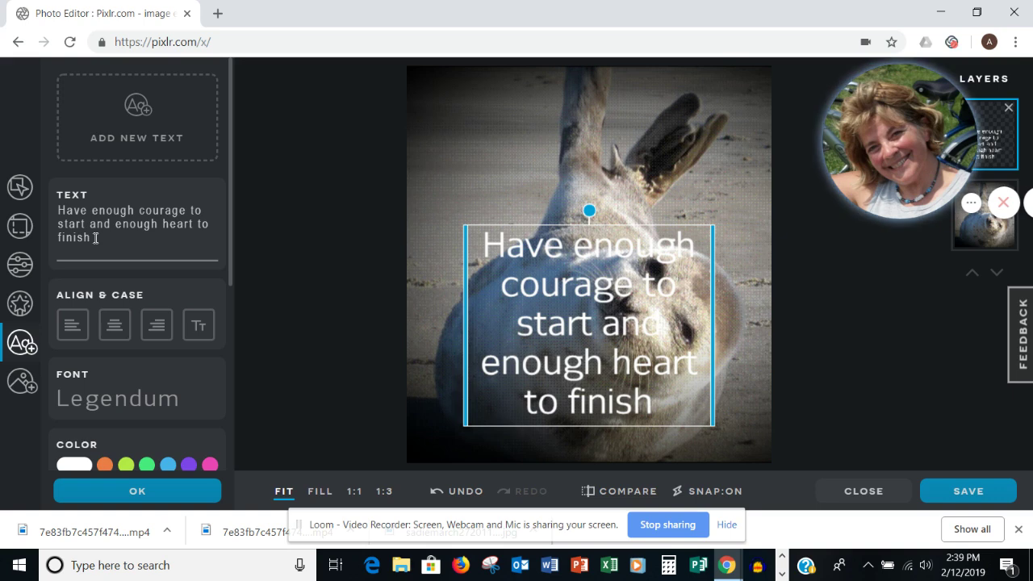
drag(95, 238, 50, 208)
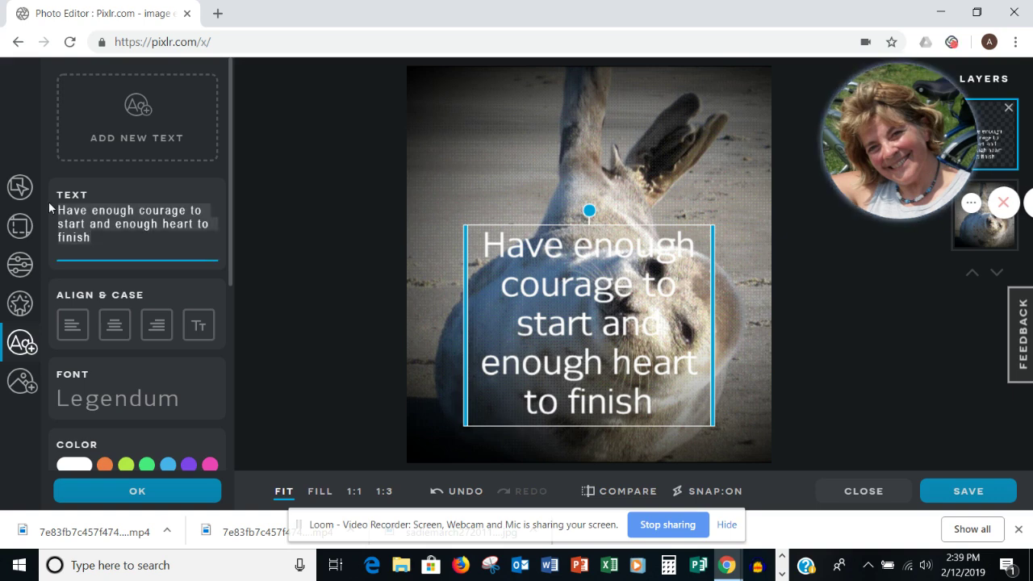
text(Sad)
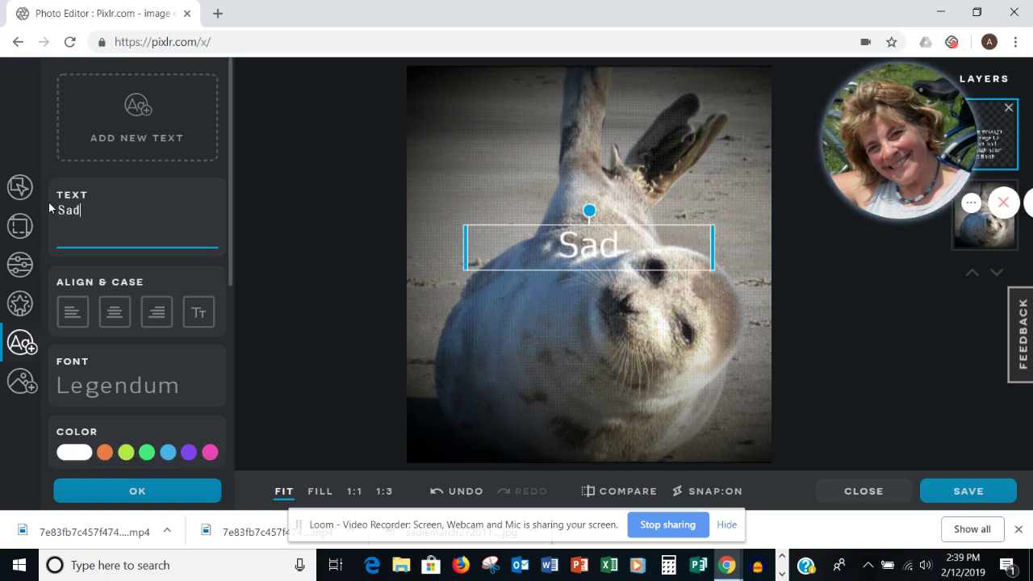
text(oe)
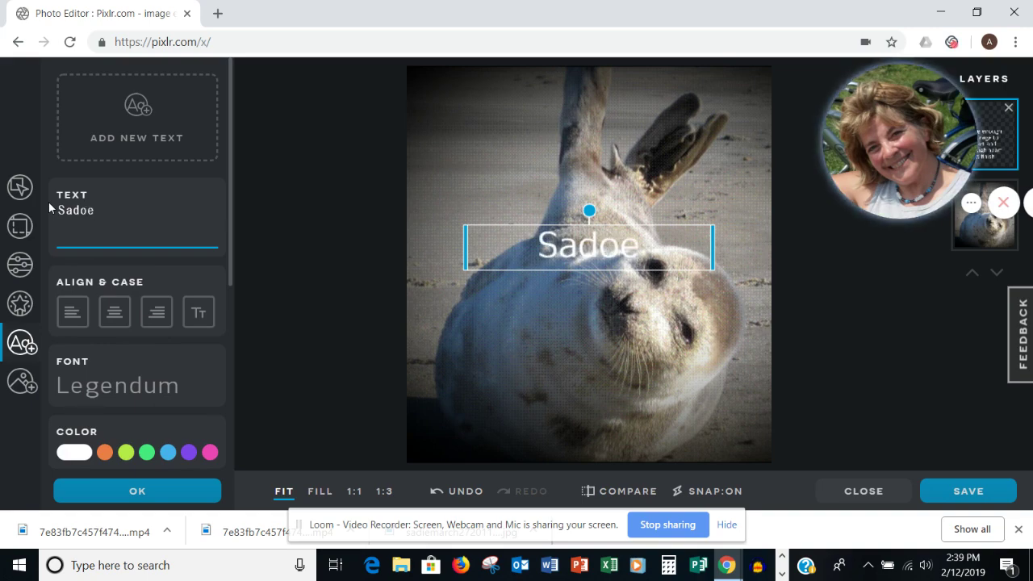
key(BackSpace)
key(BackSpace)
text(ie)
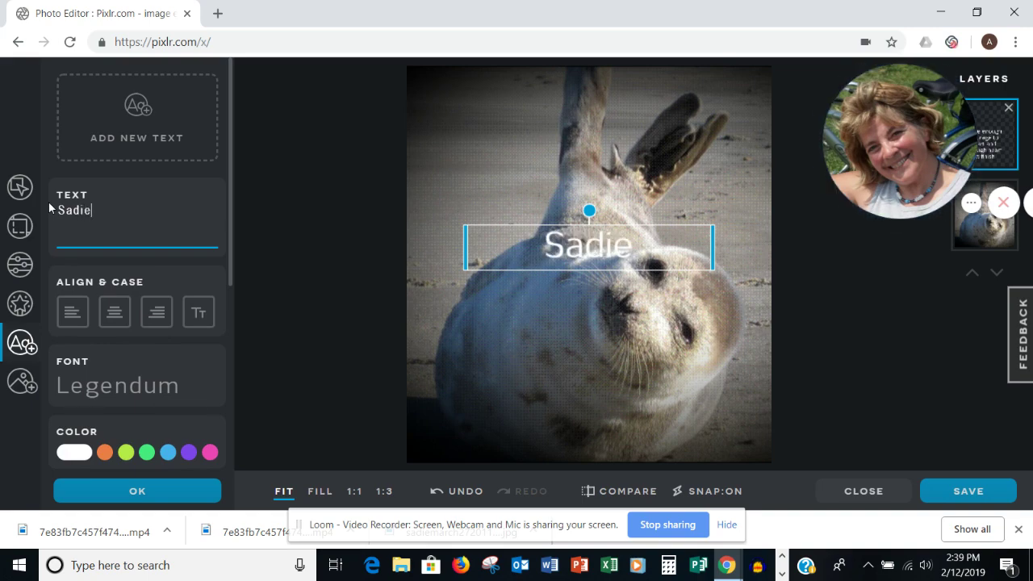
key(Return)
text(t)
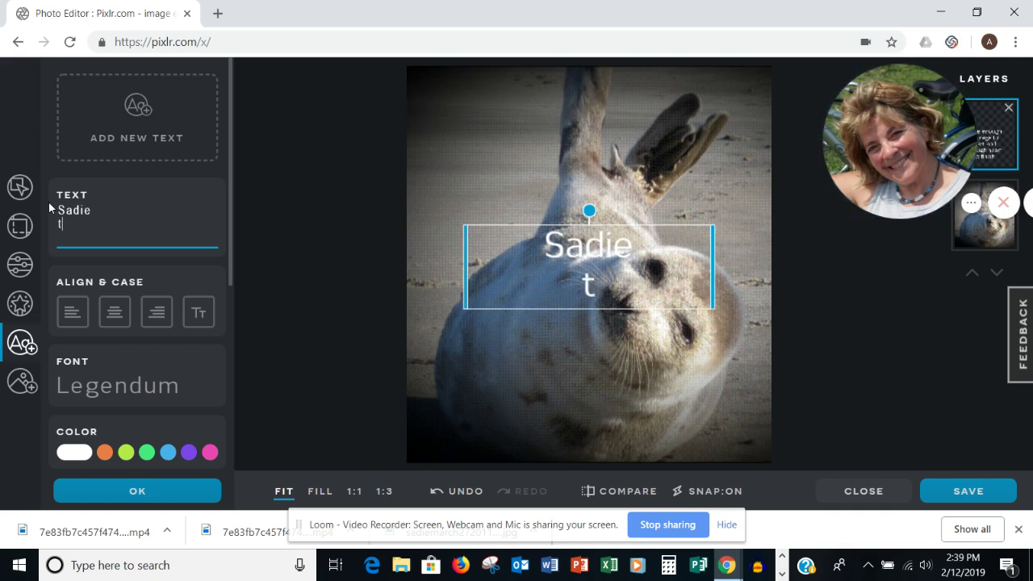
text(he Seal)
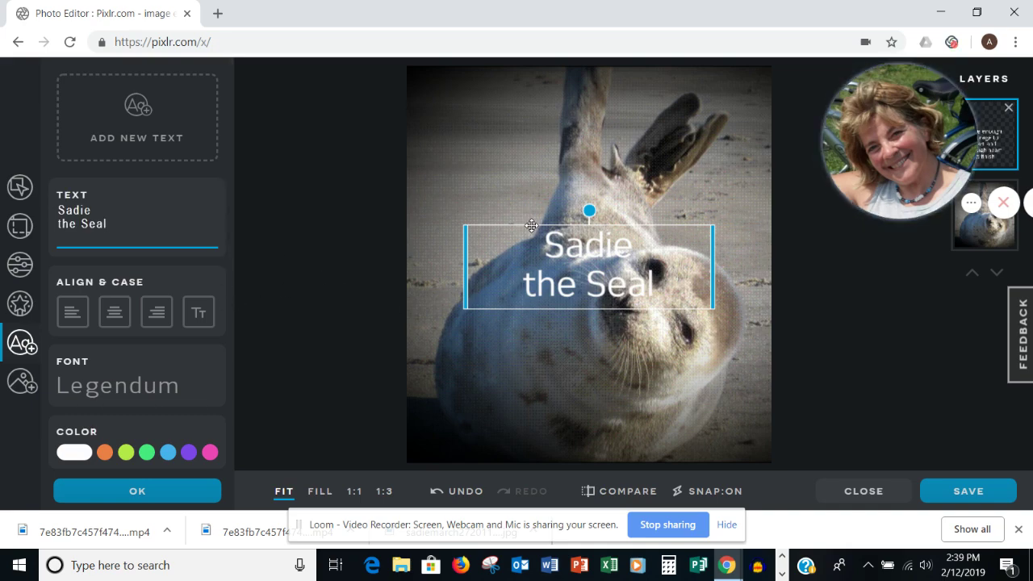
- Move the caption to the photo's upper-left corner and left-align its text
drag(531, 225, 480, 78)
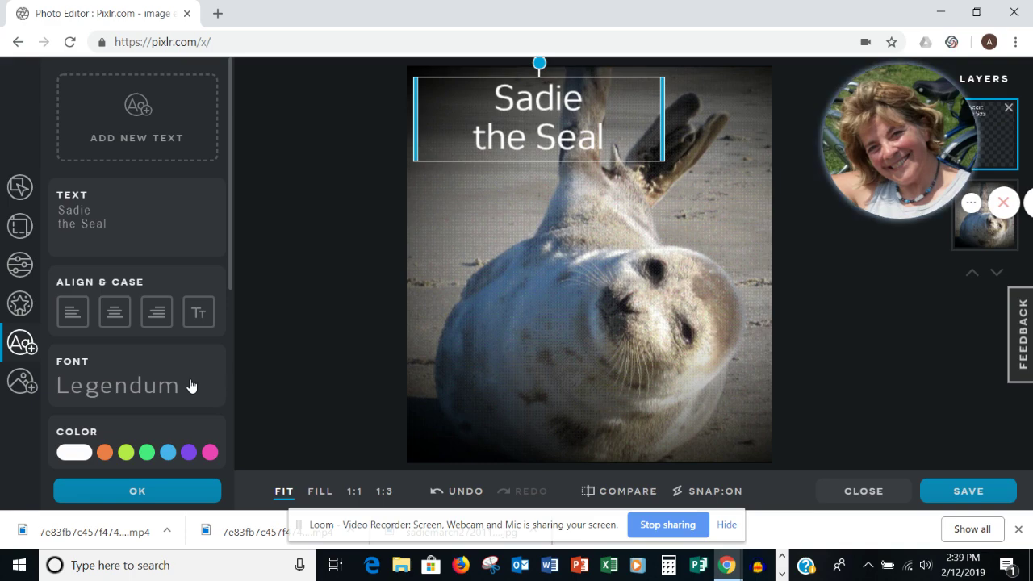
click(71, 316)
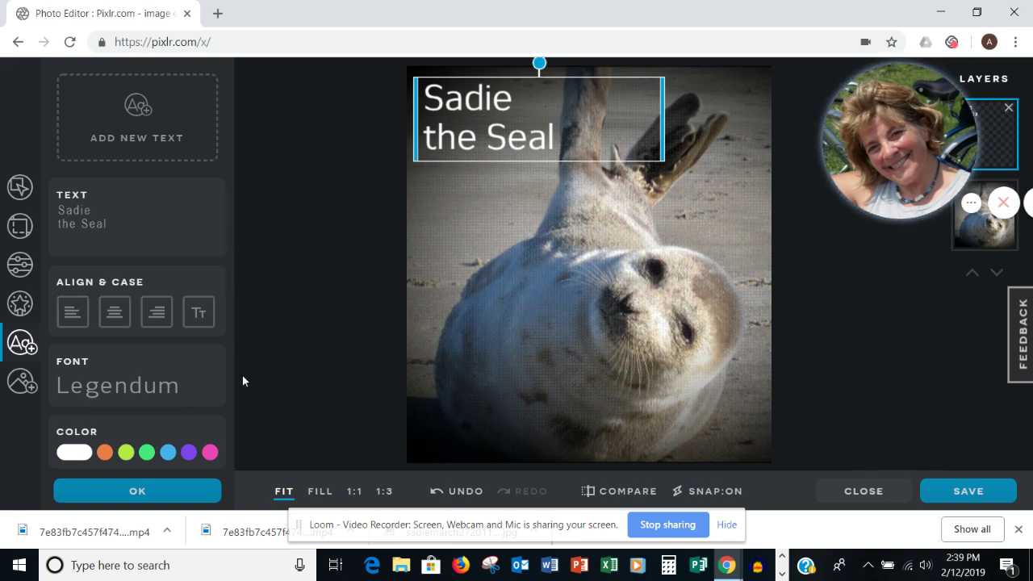
- Color the caption purple (#7D46EB) and apply a light blue (#46B4EB) outline of size 2
click(190, 453)
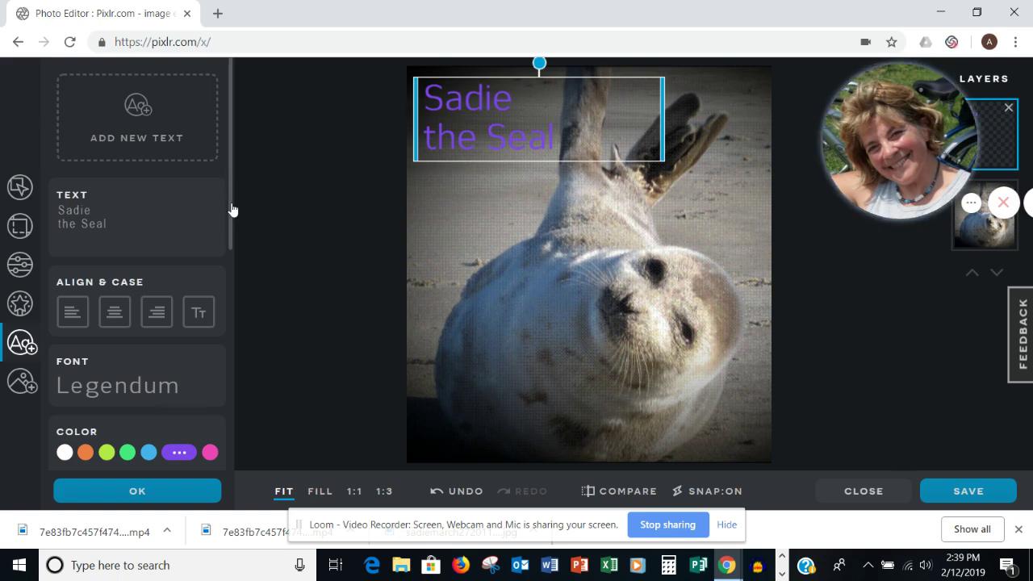
scroll(232, 212, down, 1)
drag(233, 218, 266, 443)
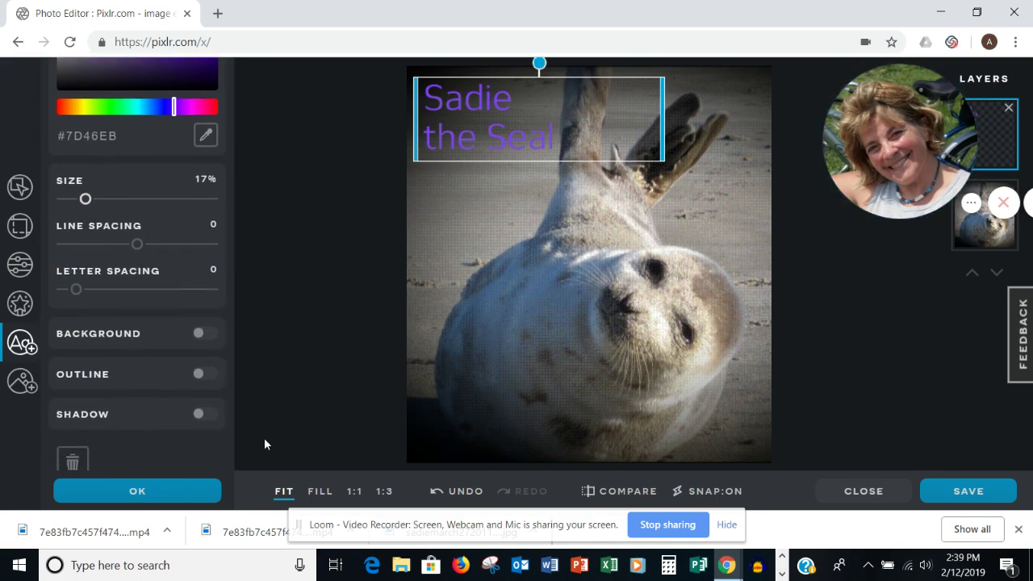
click(206, 375)
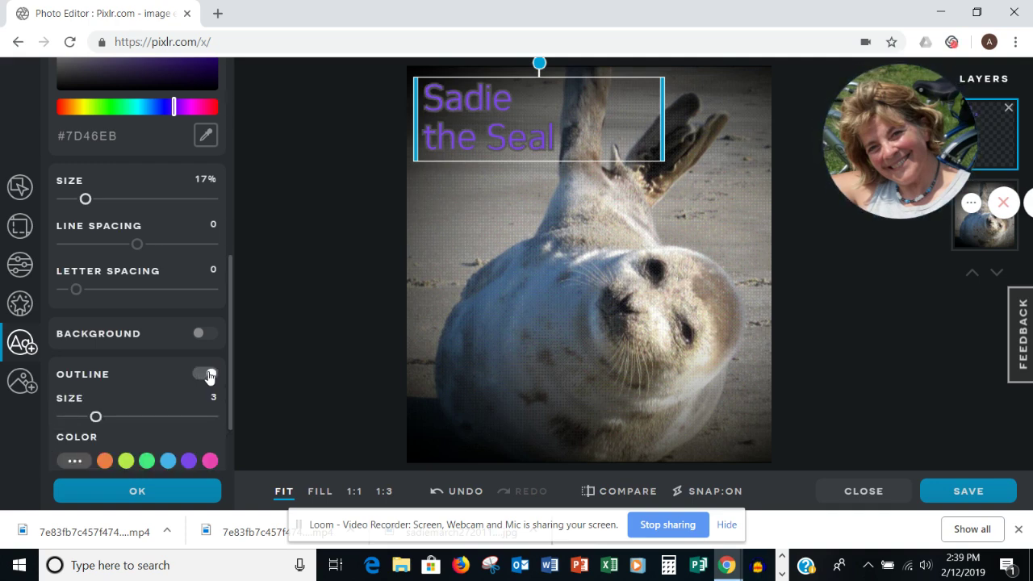
click(168, 461)
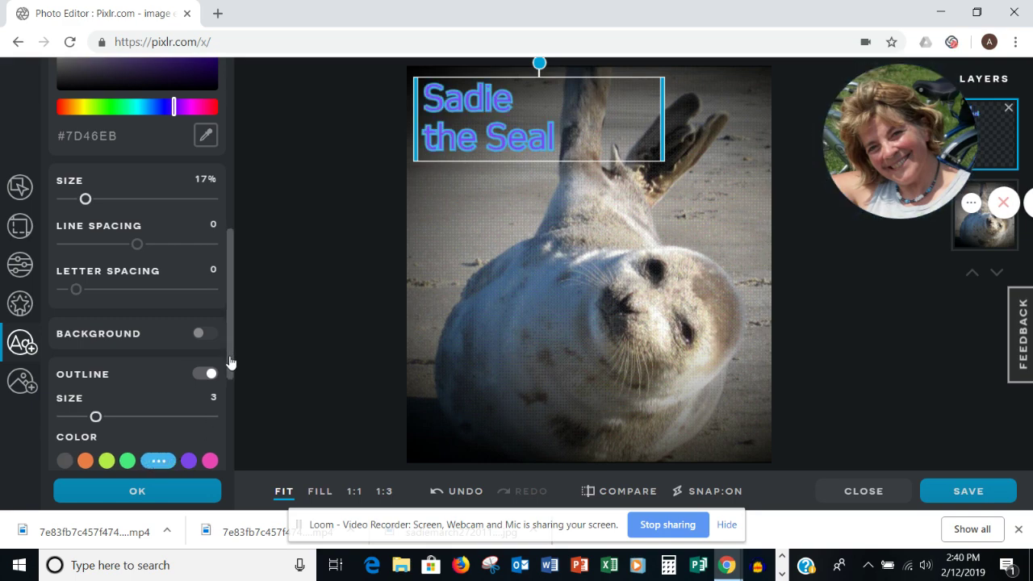
drag(230, 361, 248, 427)
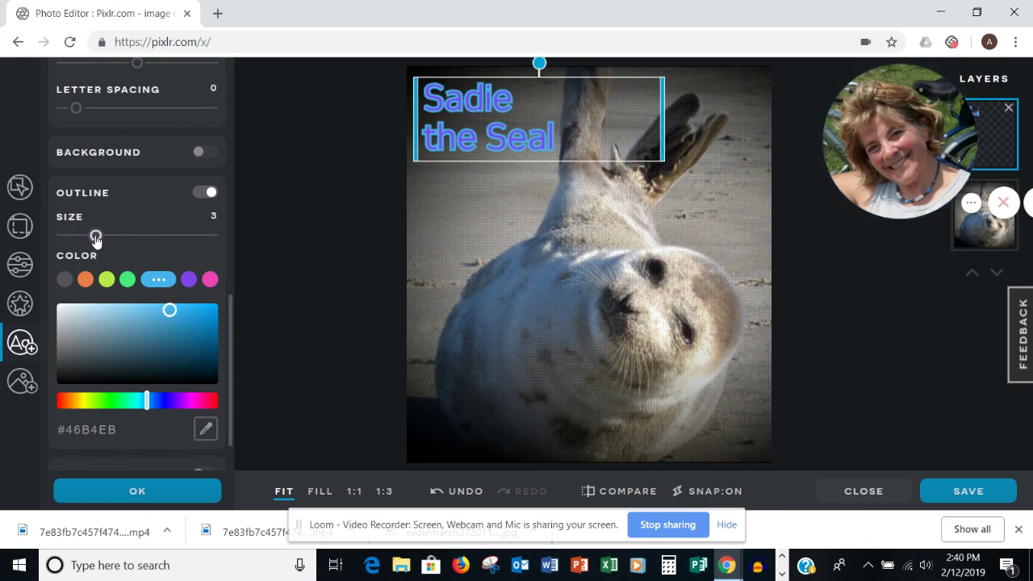
drag(96, 236, 82, 239)
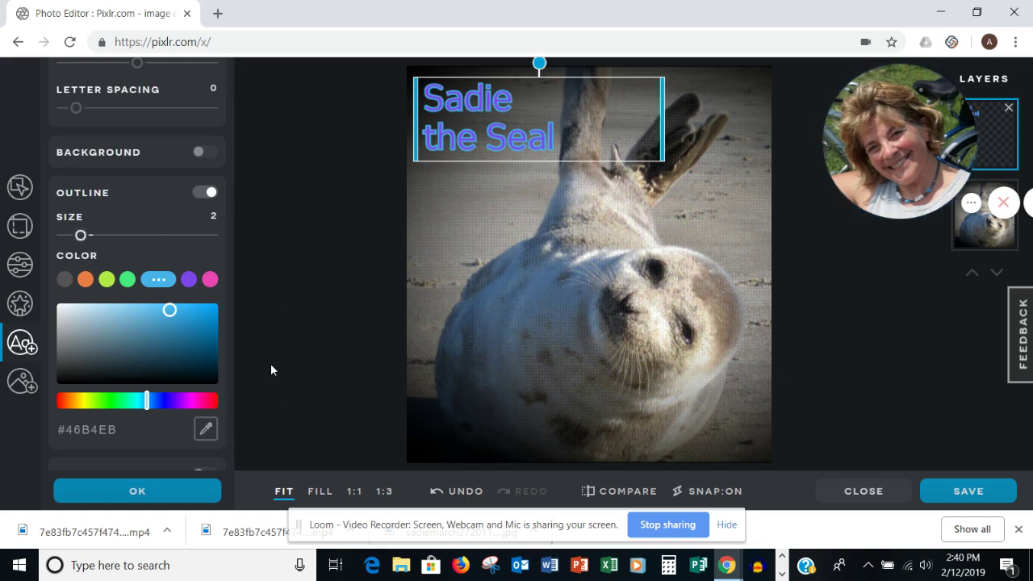
click(161, 491)
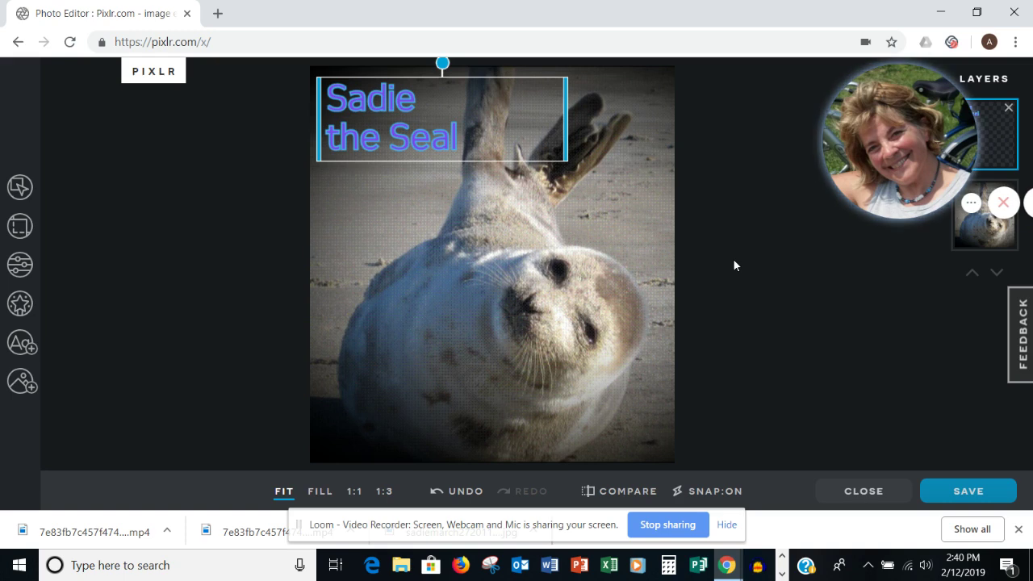
- Save the finished image as the JPG file sadiemarch272011 at high quality, 90%
click(969, 491)
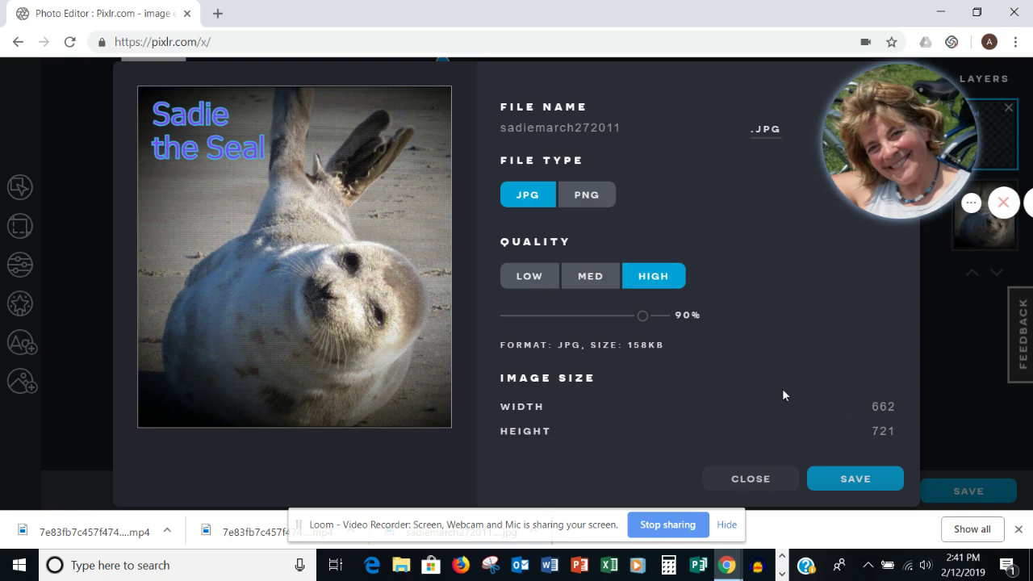
click(839, 481)
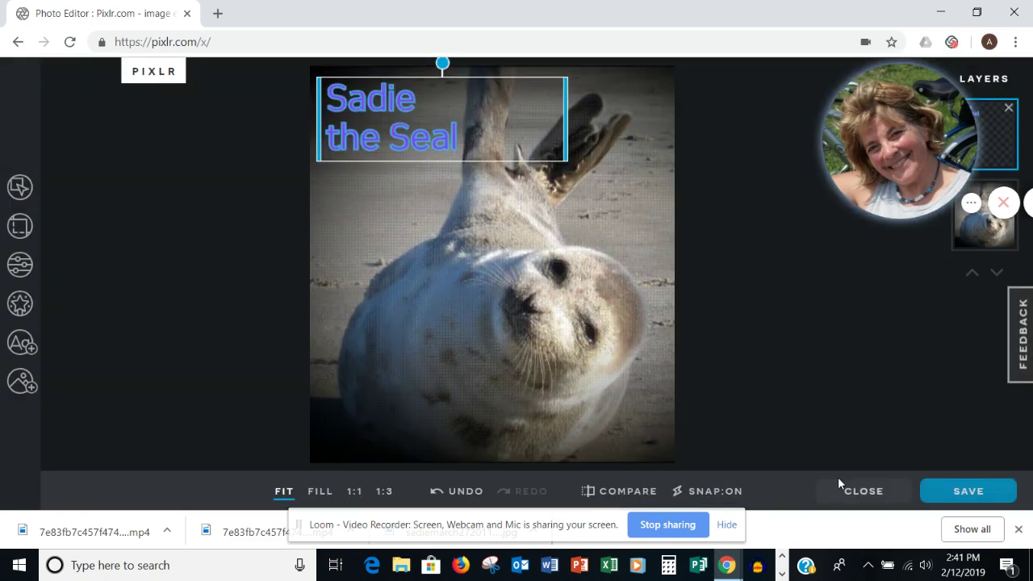